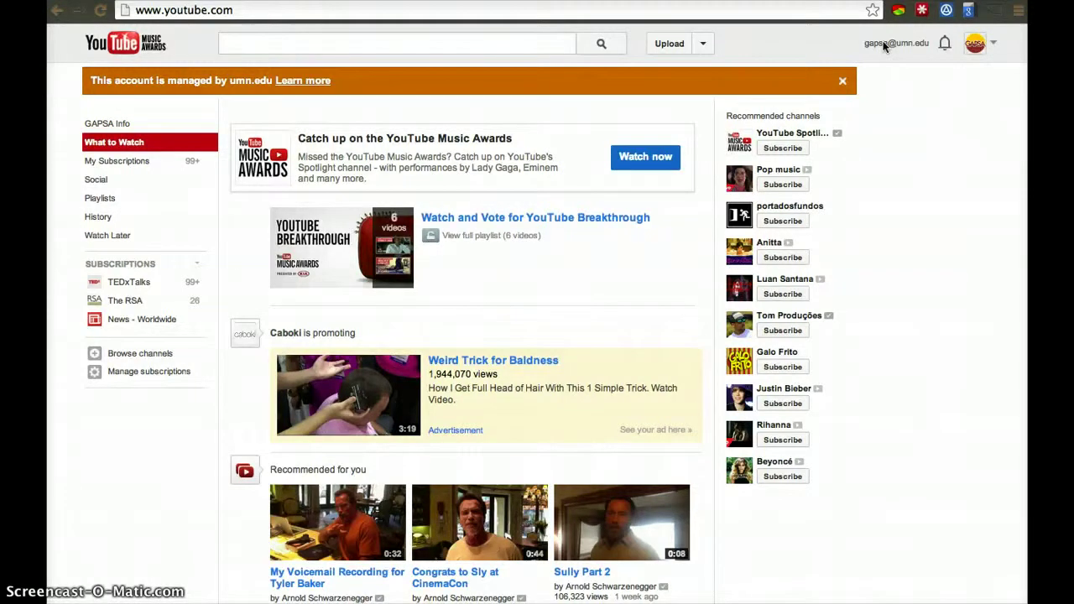
- Open the upload page and review the slideshow, Hangouts On Air and video editor options
left_click(663, 46)
left_click(662, 47)
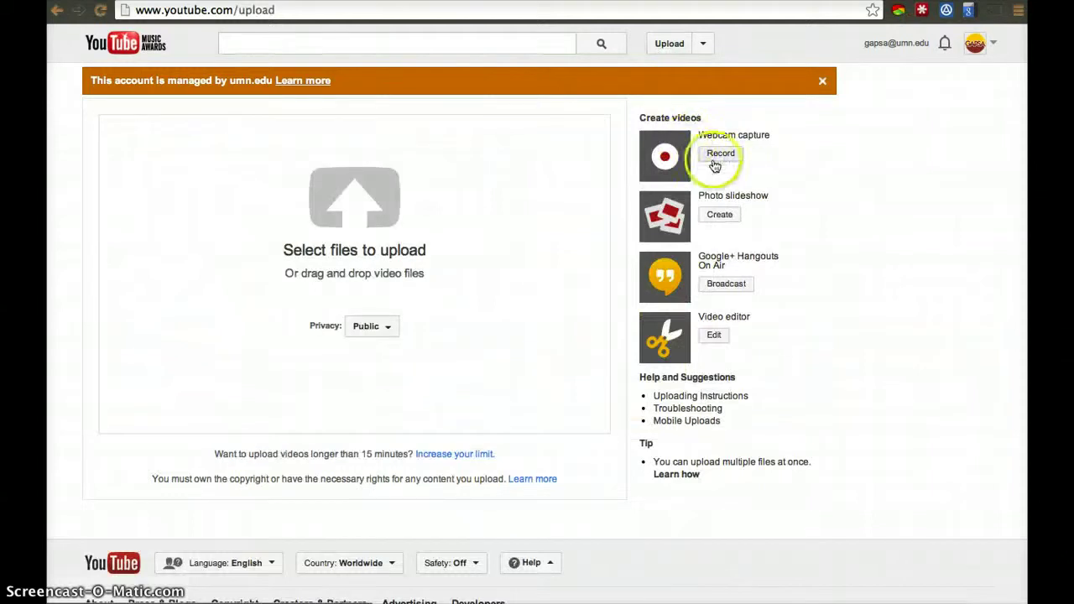
left_click(726, 217)
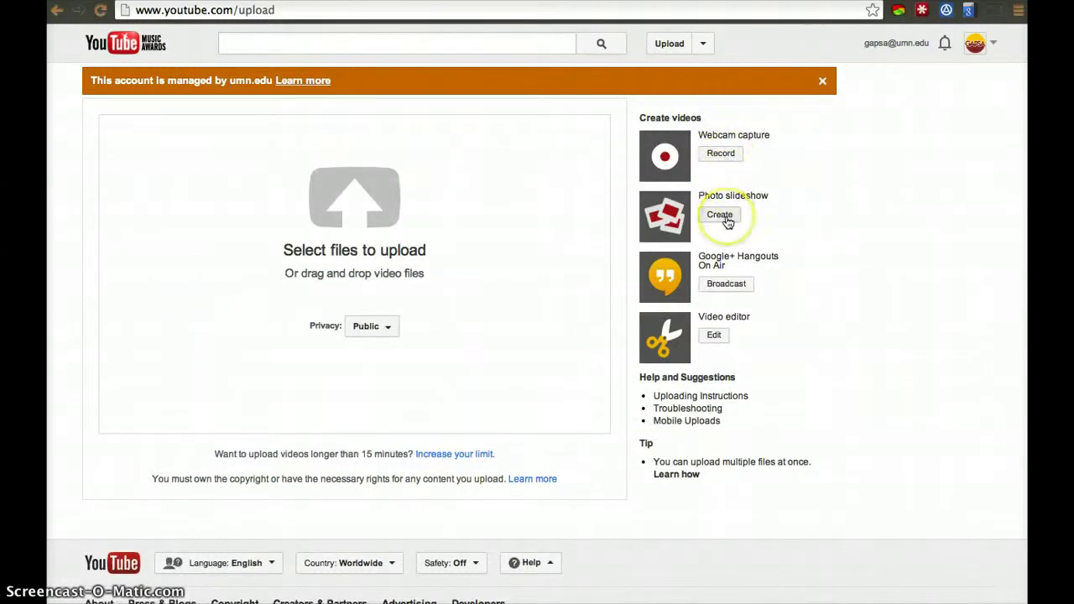
left_click(726, 284)
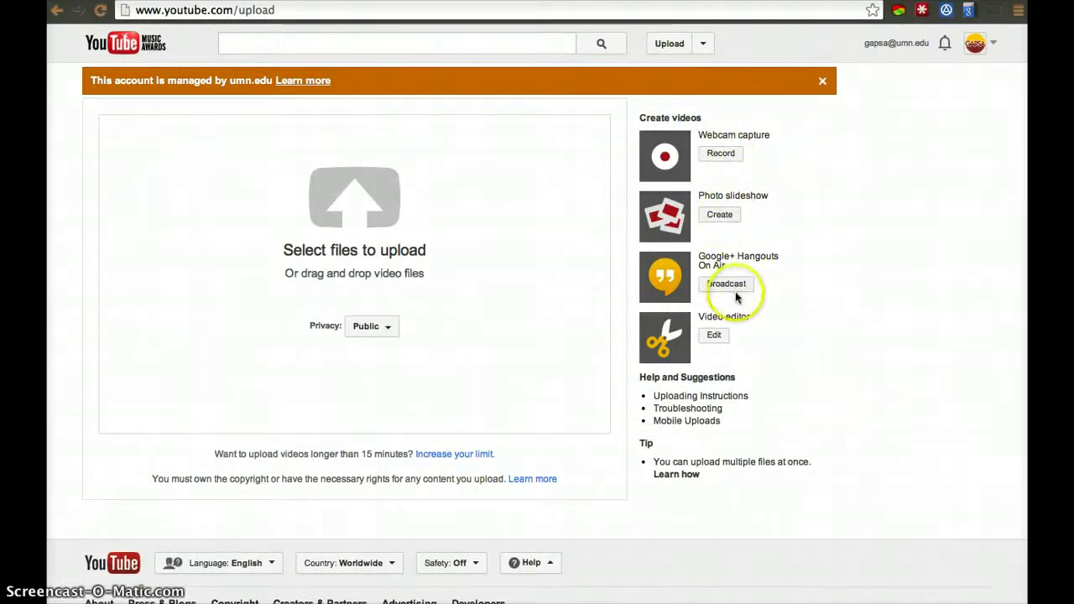
left_click(717, 328)
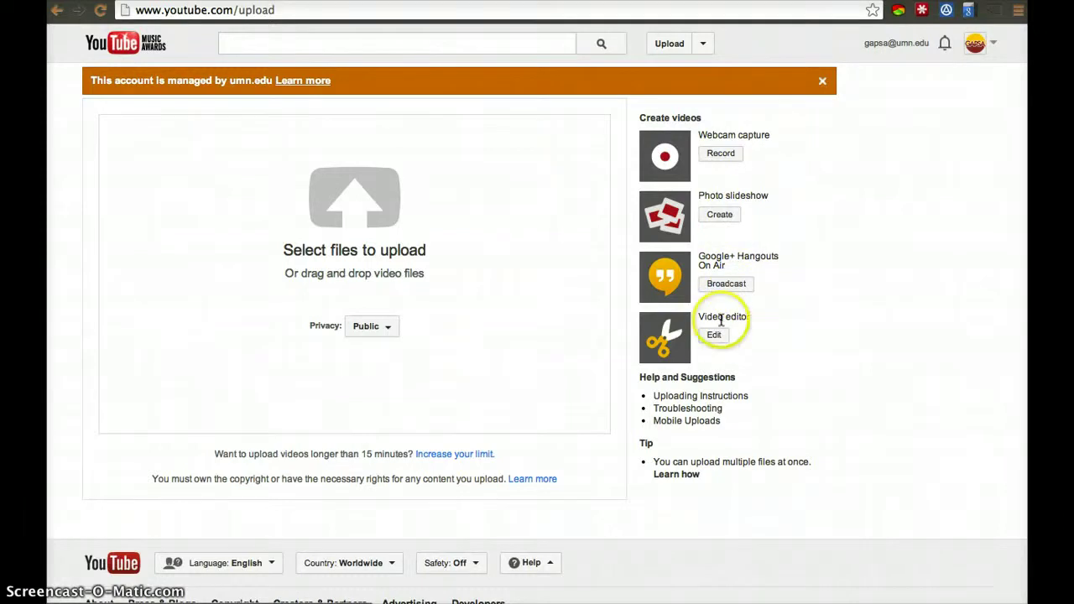
left_click(781, 321)
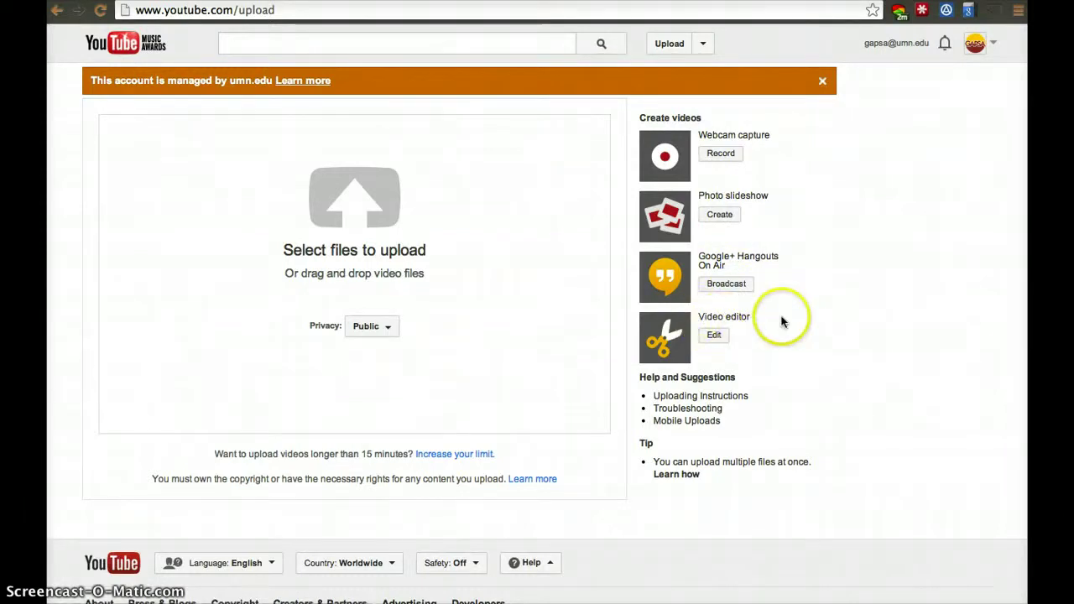
left_click(411, 366)
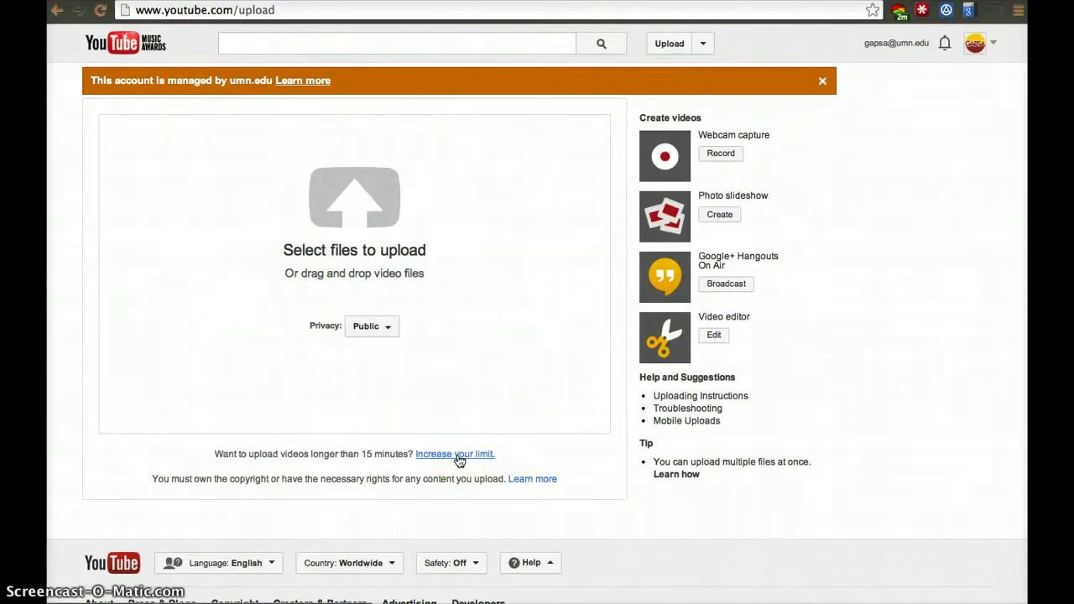
- Highlight the 15-minute limit note and follow 'Increase your limit.' to verification
left_click(225, 453)
left_click_drag(225, 453, 508, 453)
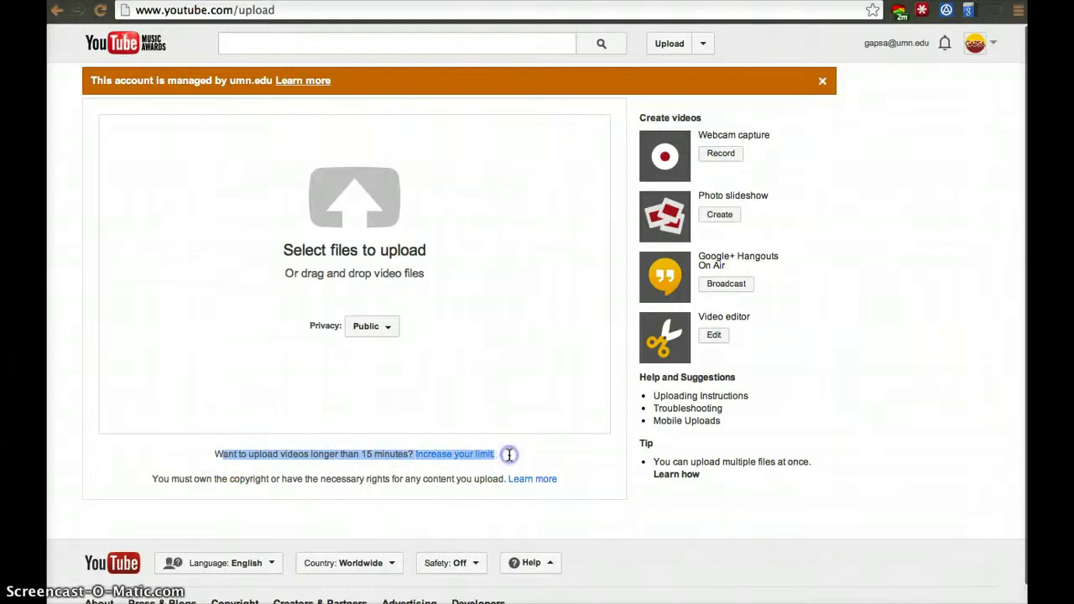
left_click(508, 454)
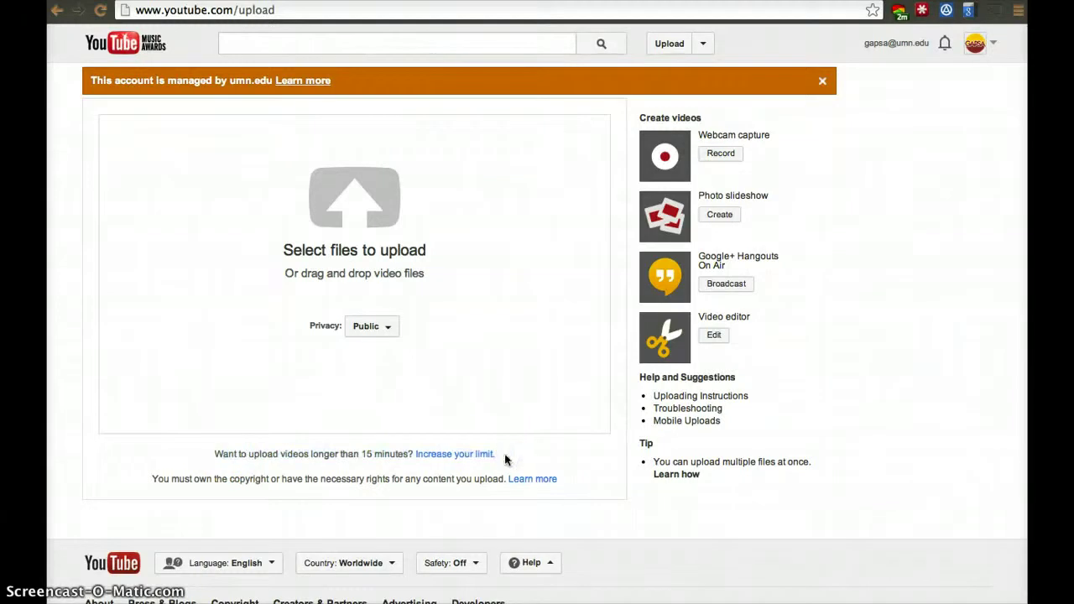
left_click(475, 454)
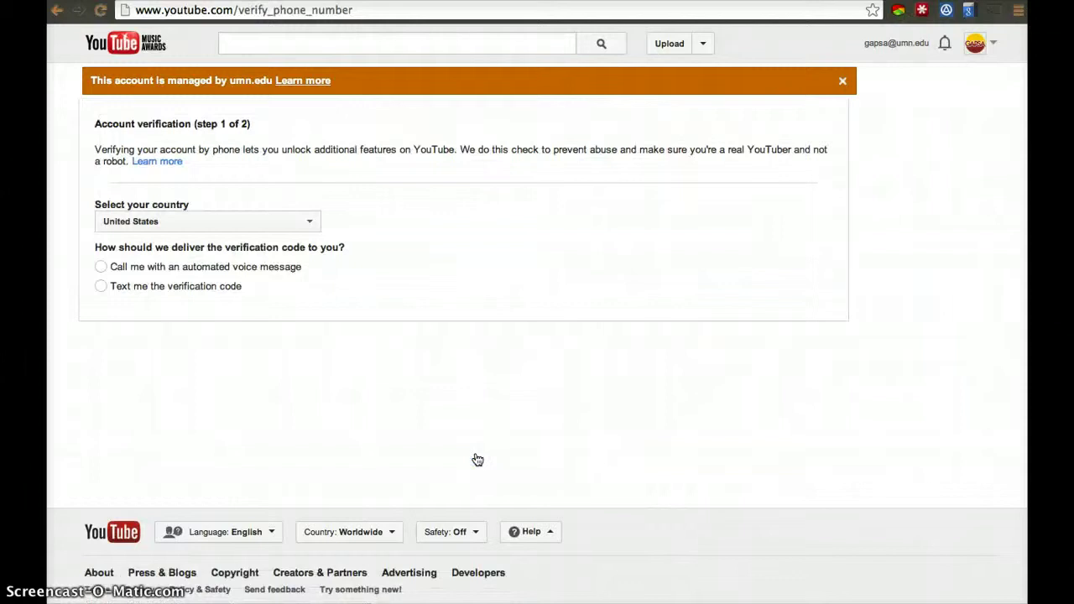
- Choose United States and text-message delivery for the verification code
left_click(296, 220)
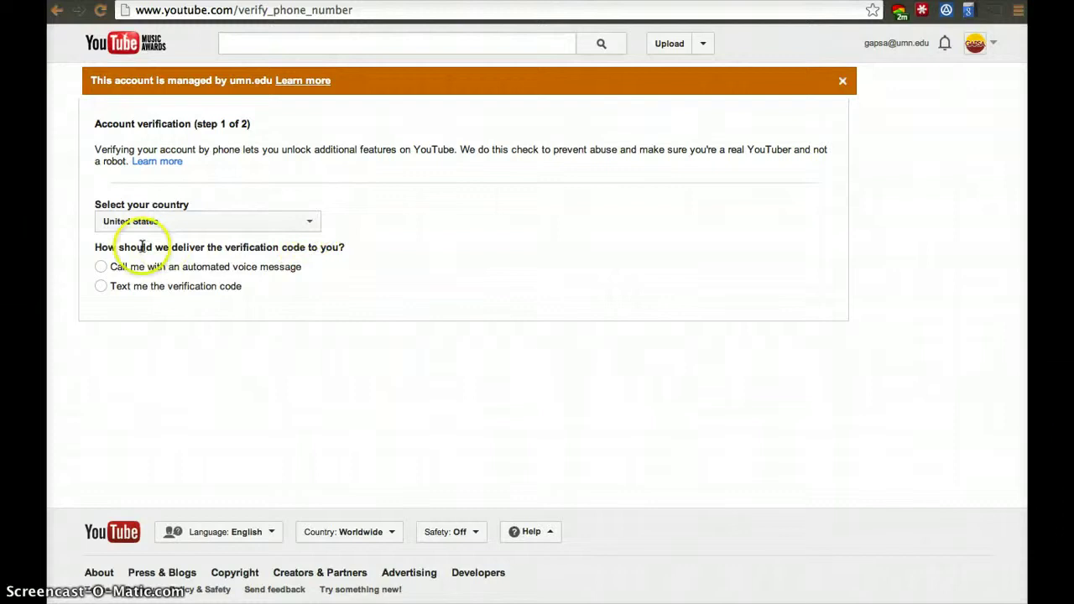
left_click(99, 290)
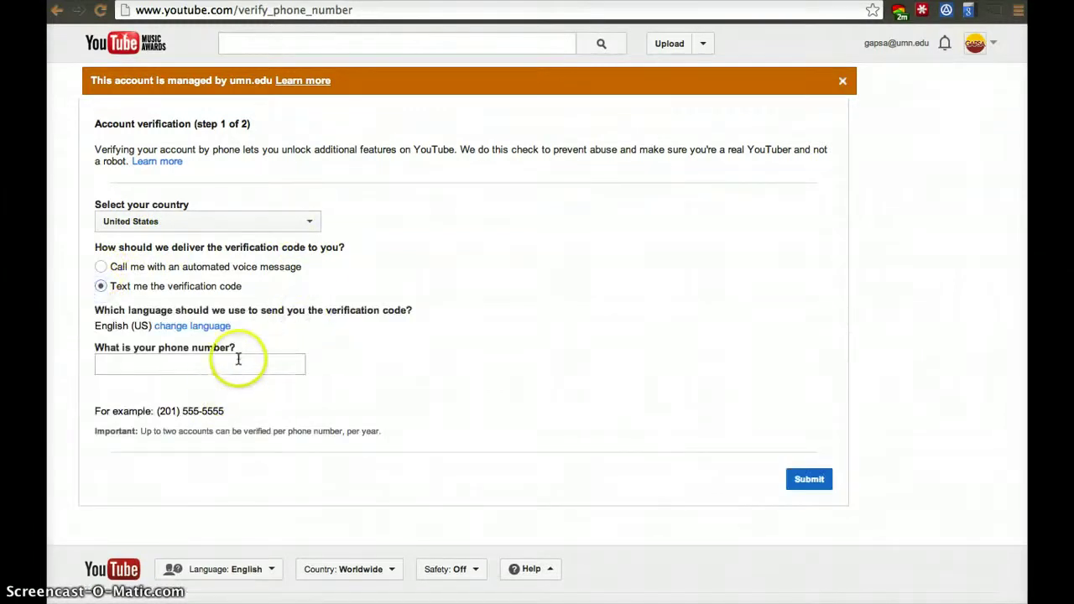
left_click(239, 359)
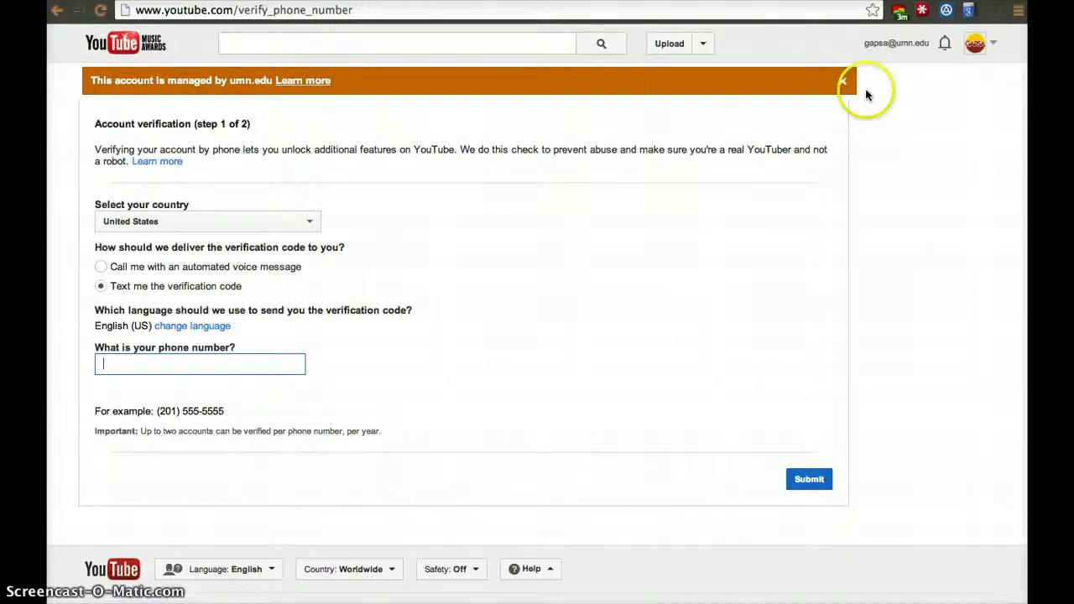
- Switch to the already-verified account and continue to its Features page
left_click(976, 42)
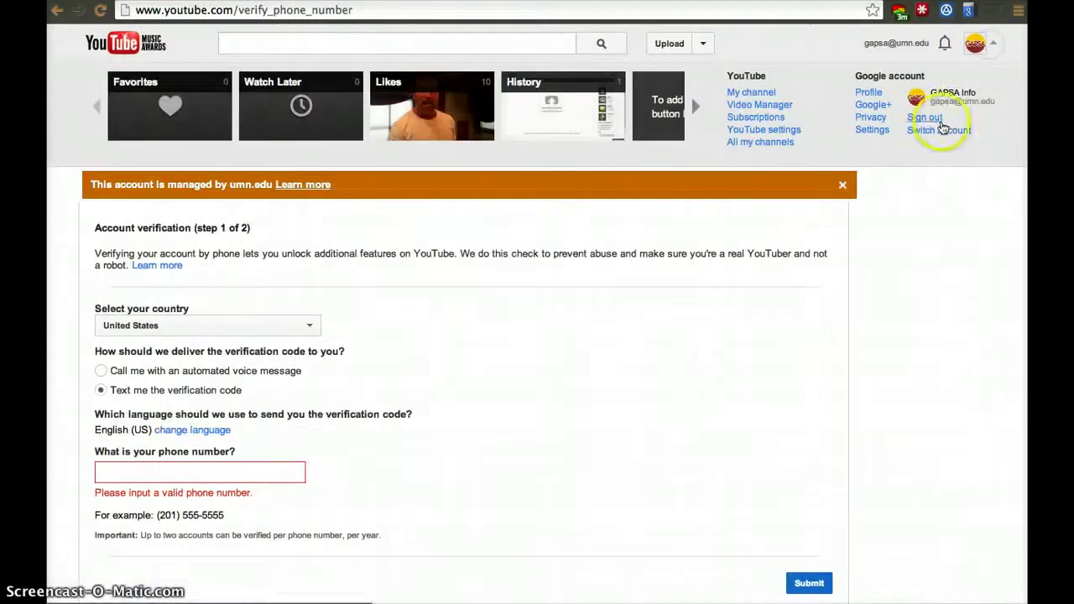
left_click(941, 132)
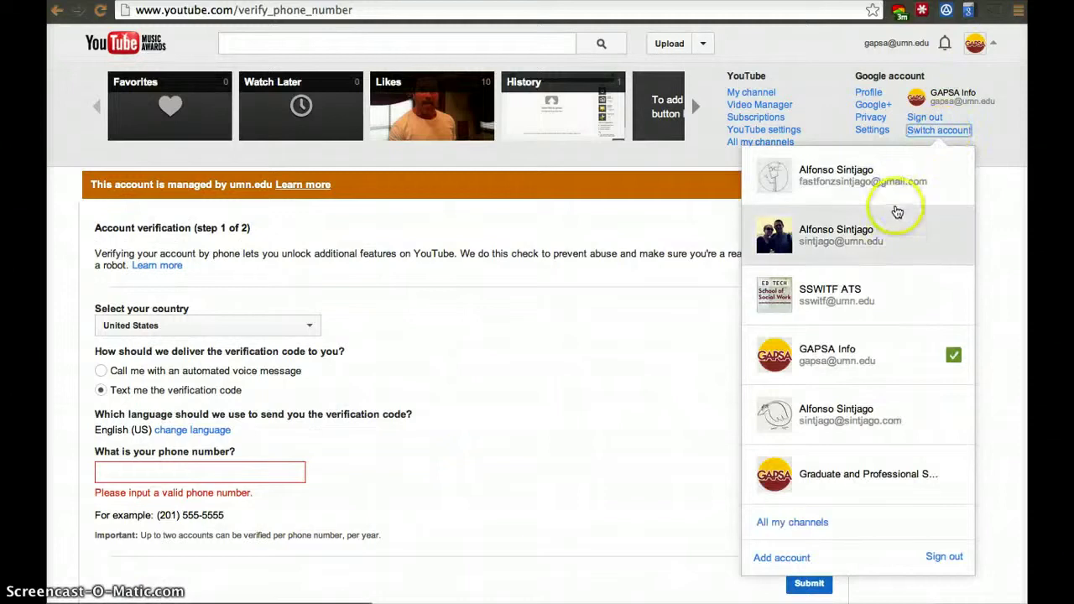
left_click(895, 240)
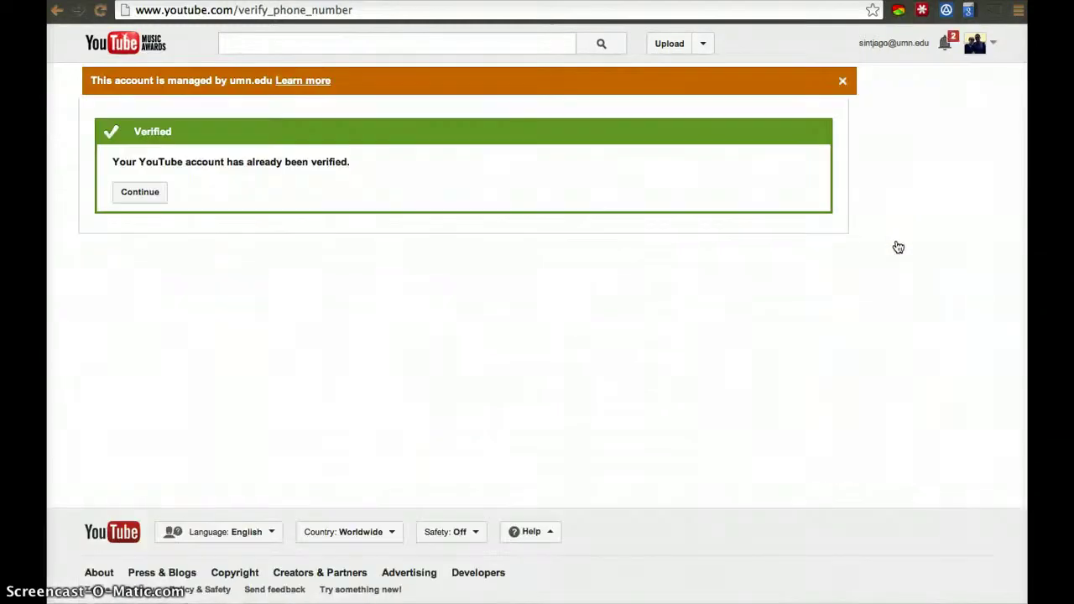
left_click(124, 194)
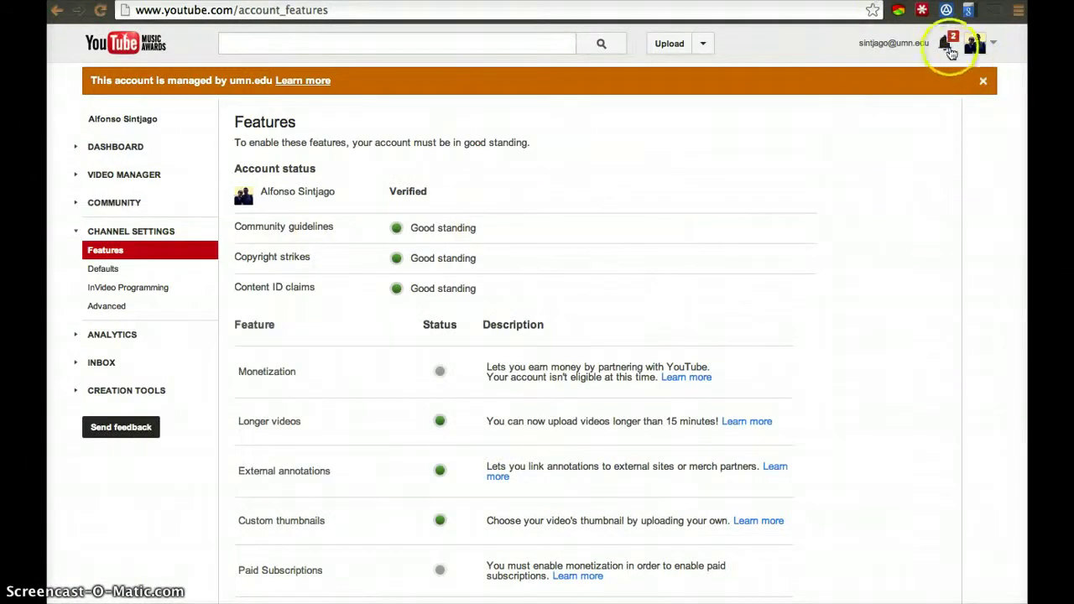
- Return to the upload page and choose the first mp4 on the Desktop to upload
left_click(950, 42)
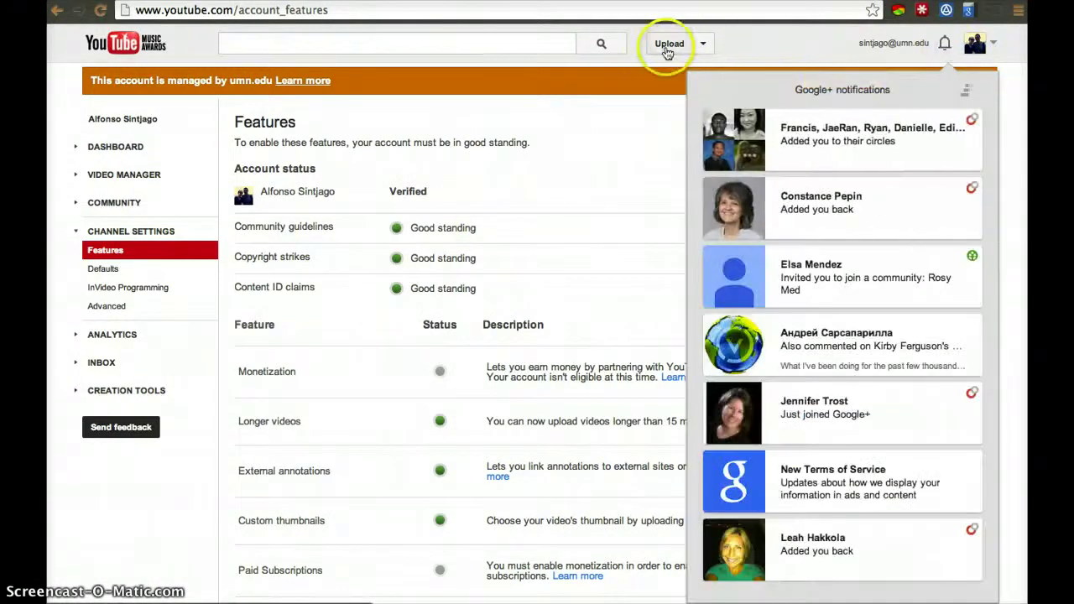
left_click(670, 49)
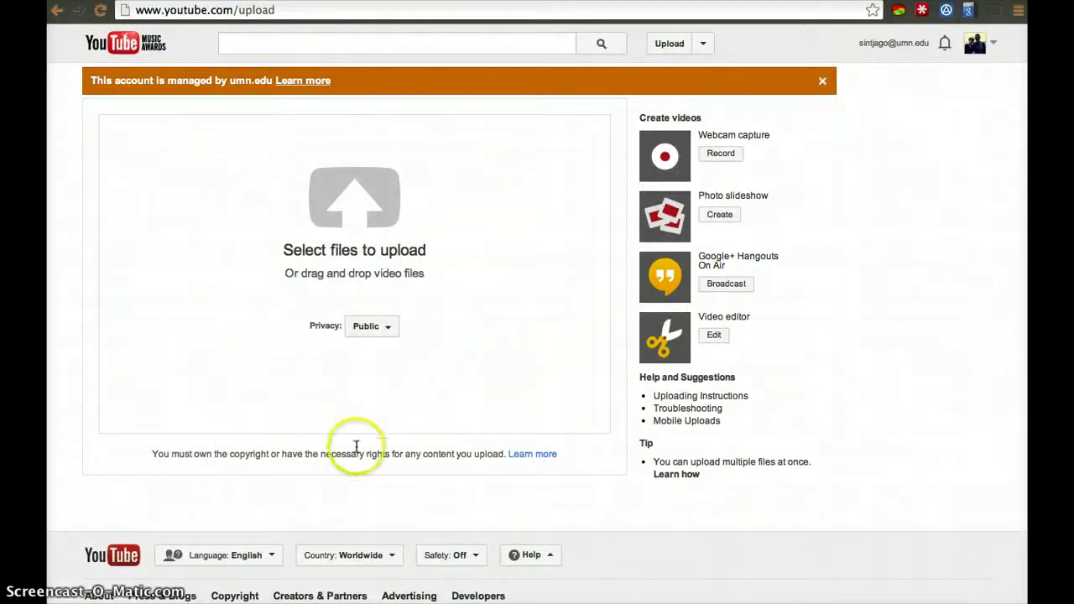
left_click(379, 232)
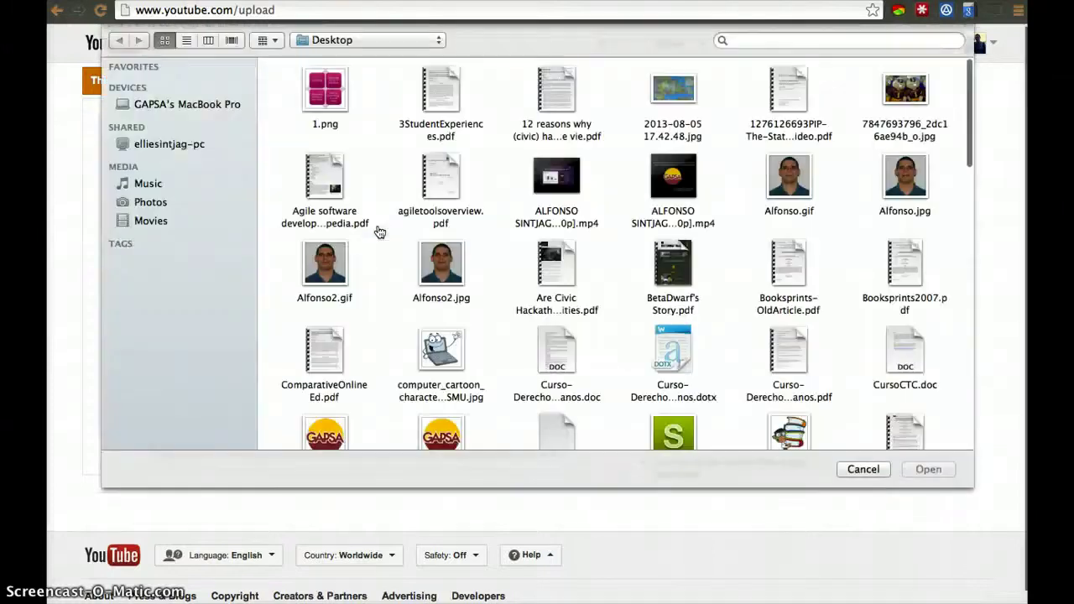
double_click(566, 178)
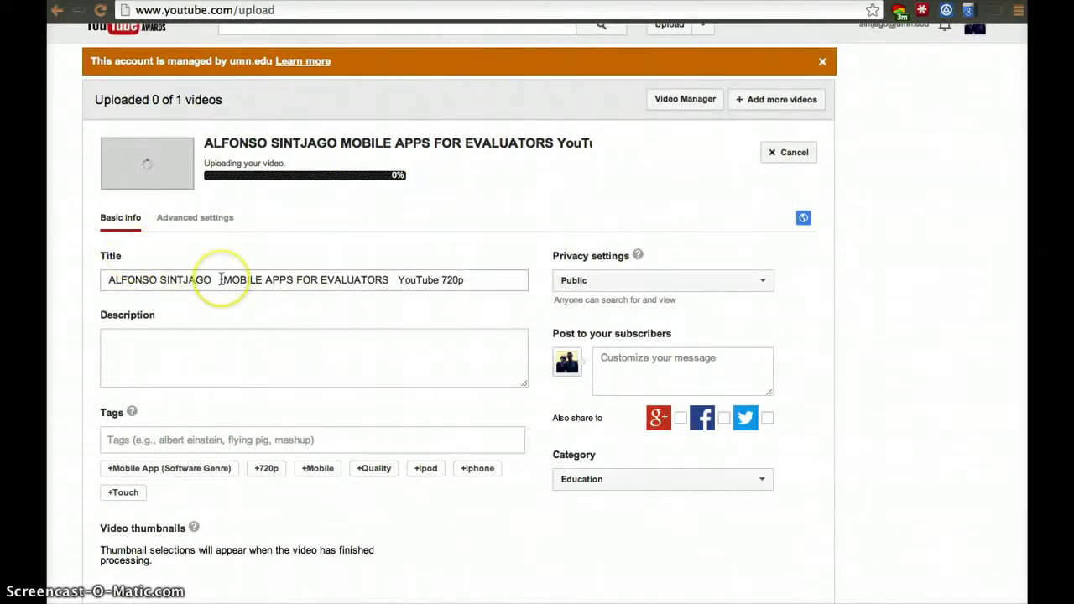
- Delete the uploader's name from the title and replace 'MOBILE APPS FOR EVALUATORS' with 'Mobile App'
left_click_drag(221, 279, 106, 271)
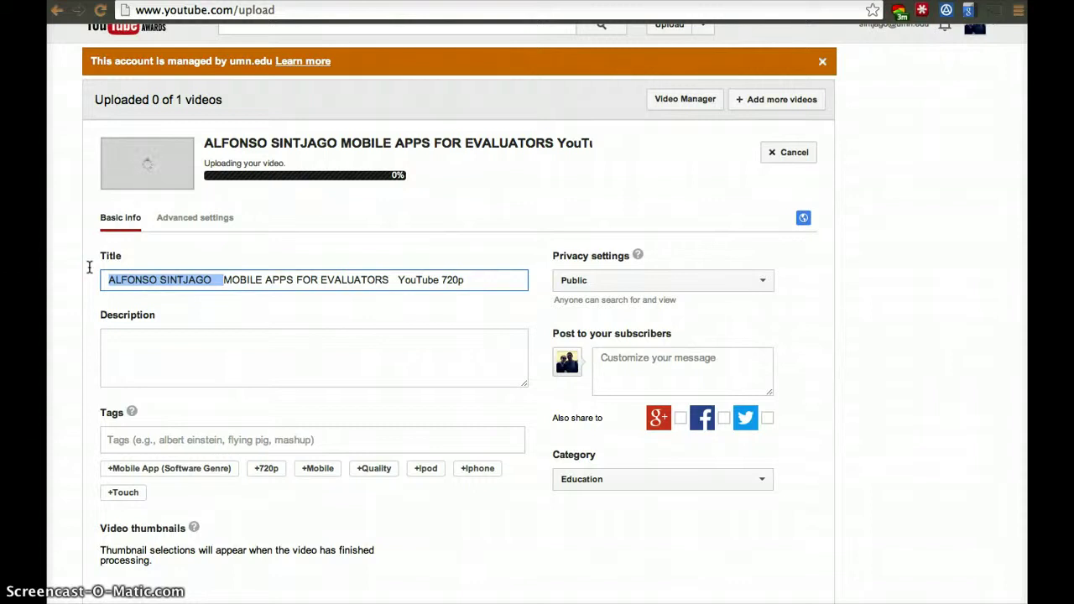
key("BackSpace")
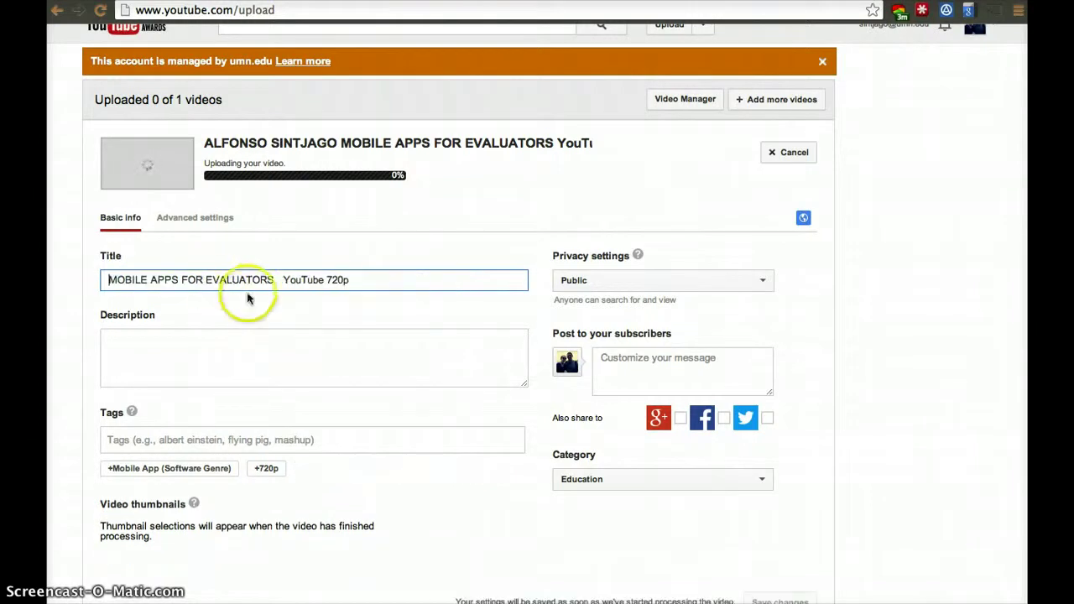
left_click_drag(275, 279, 110, 279)
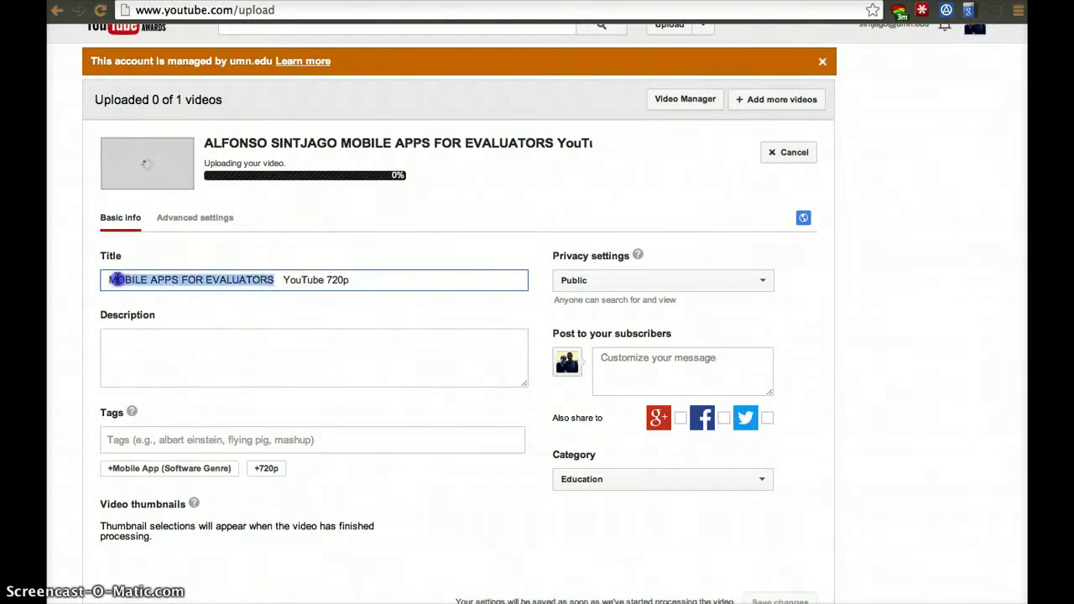
type("Mobile a")
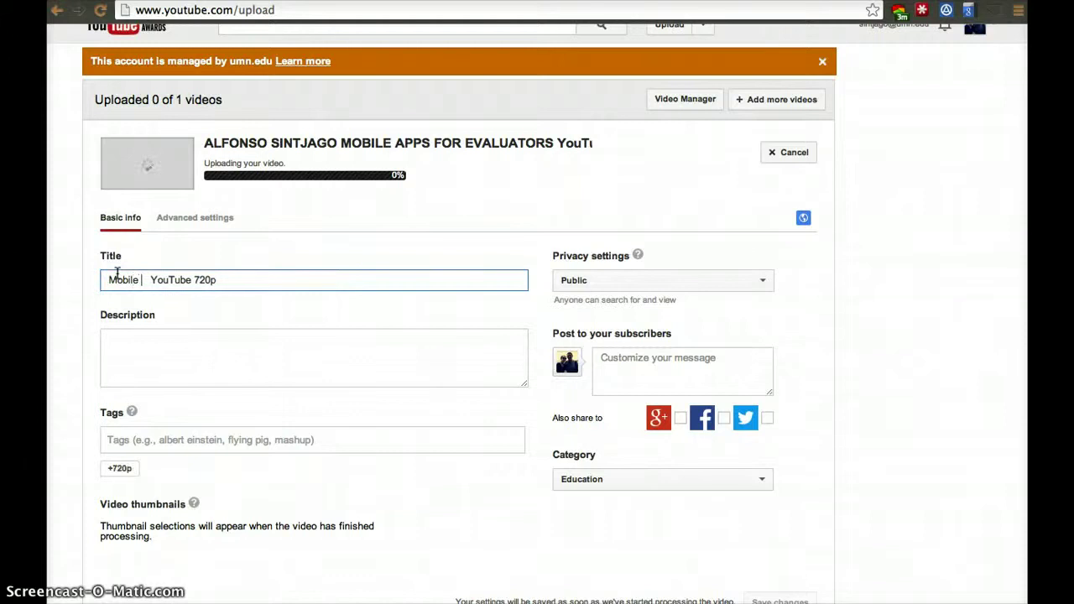
key("BackSpace")
type("App")
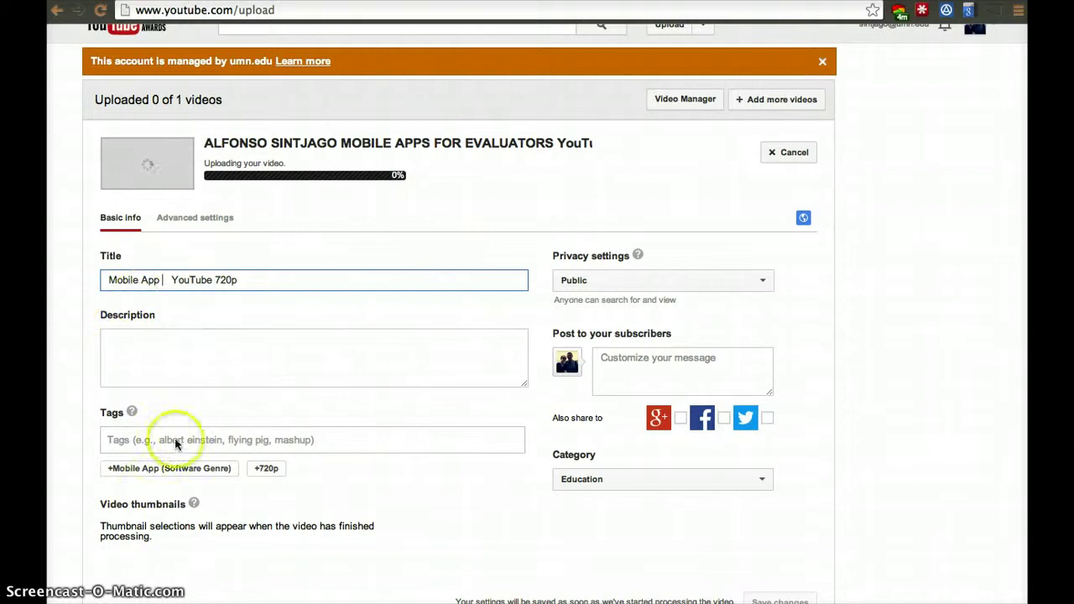
- Set privacy to Unlisted and overwrite the title's trailing 'YouTube 720p', leaving 'Mobile App Evuators'
type("E")
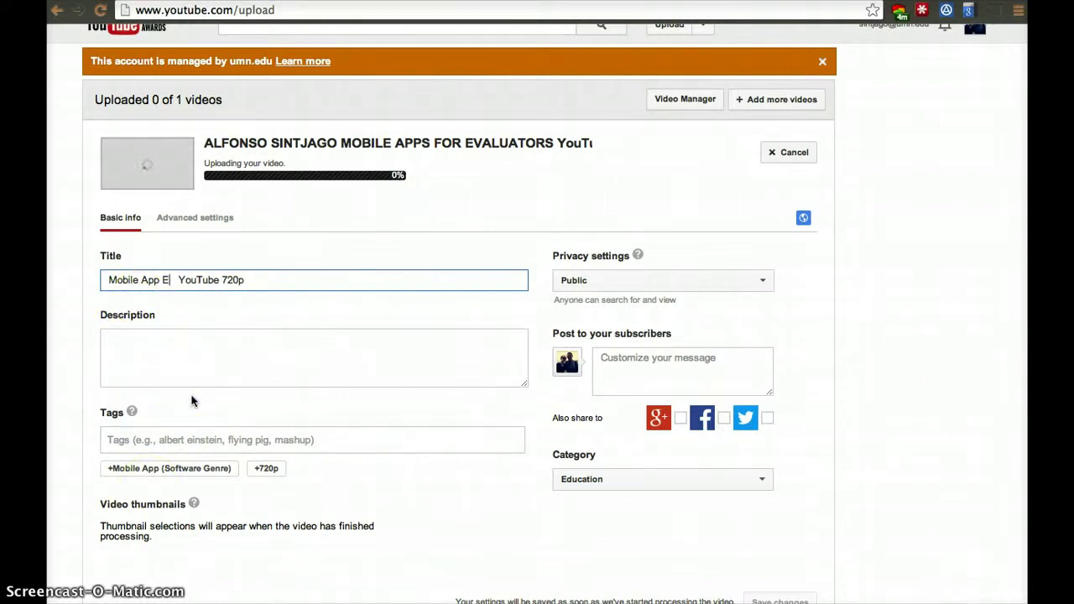
left_click(612, 280)
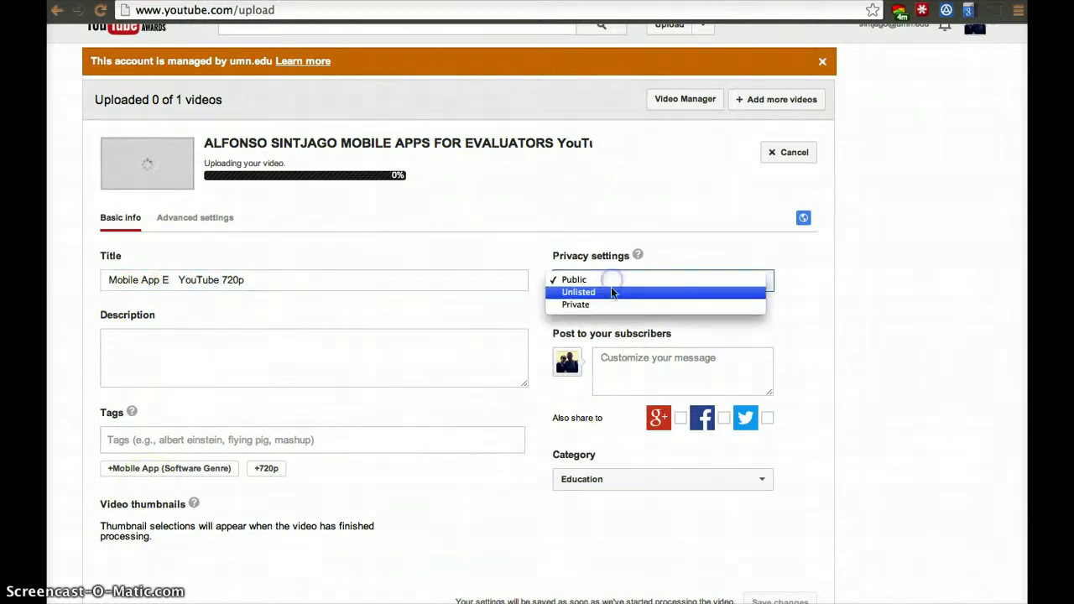
mouse_move(608, 292)
left_mouse_down()
mouse_move(618, 260)
mouse_move(608, 302)
left_mouse_up()
left_click(611, 294)
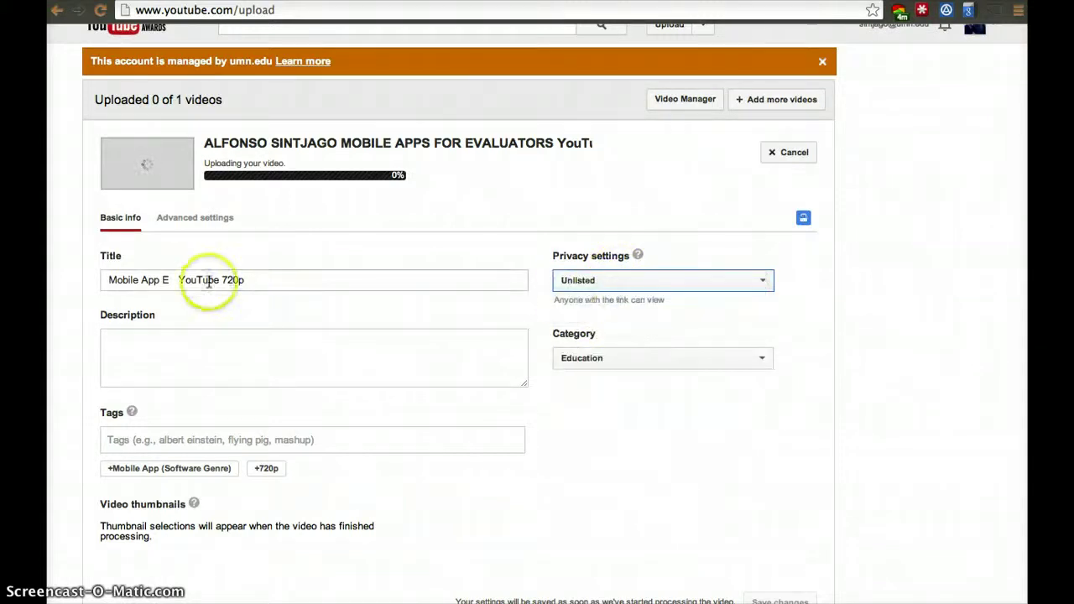
left_click_drag(168, 280, 344, 325)
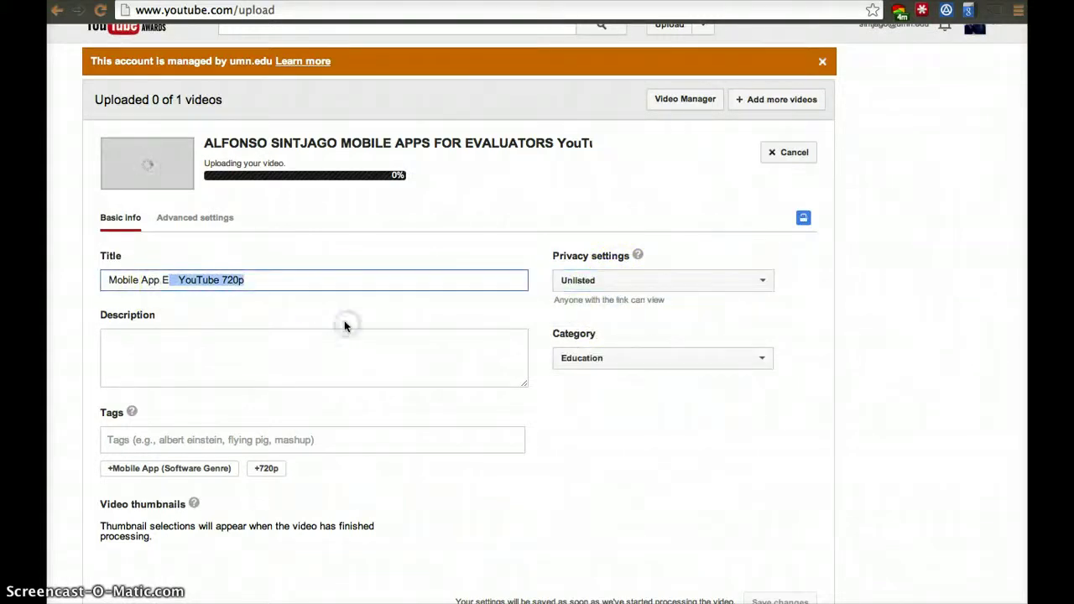
type("vuators")
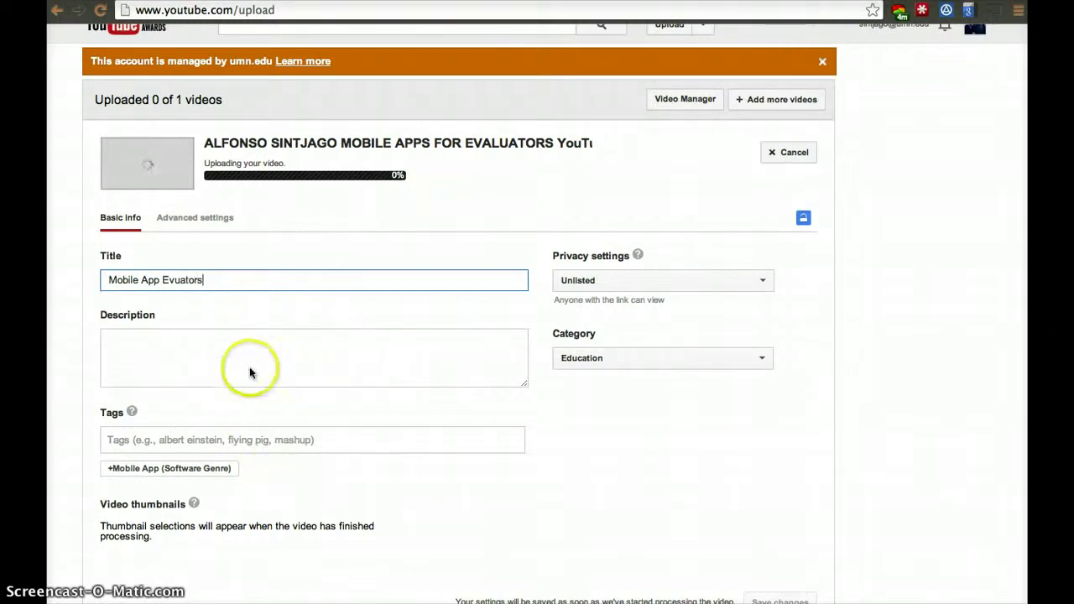
- Insert 'al' to correct the title to 'Mobile App Evaluators', then open the Video Manager Uploads list
left_click(183, 282)
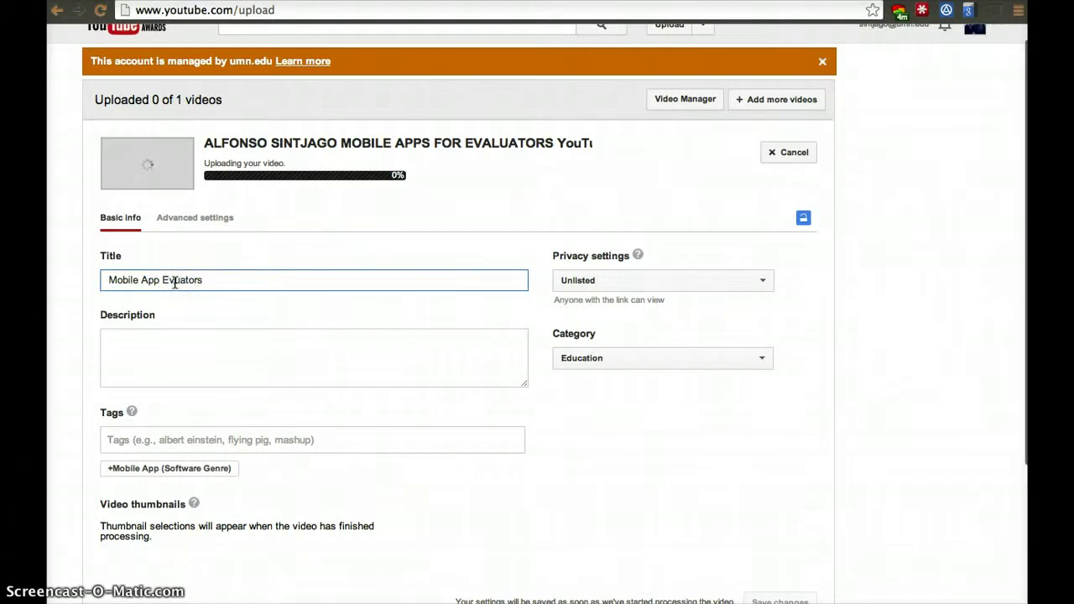
type("al")
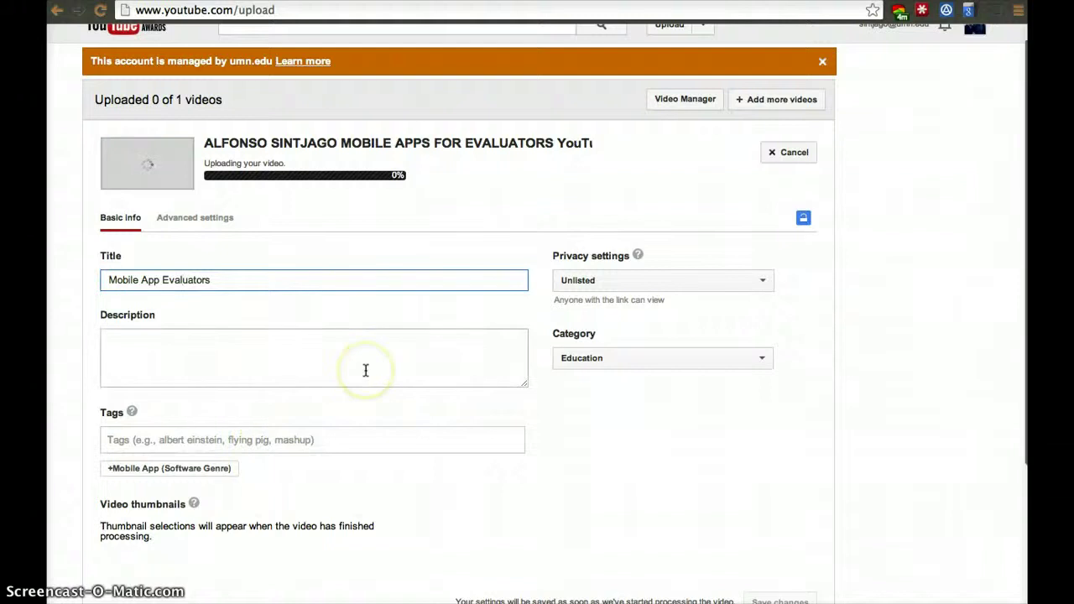
scroll(366, 370, "down", 1)
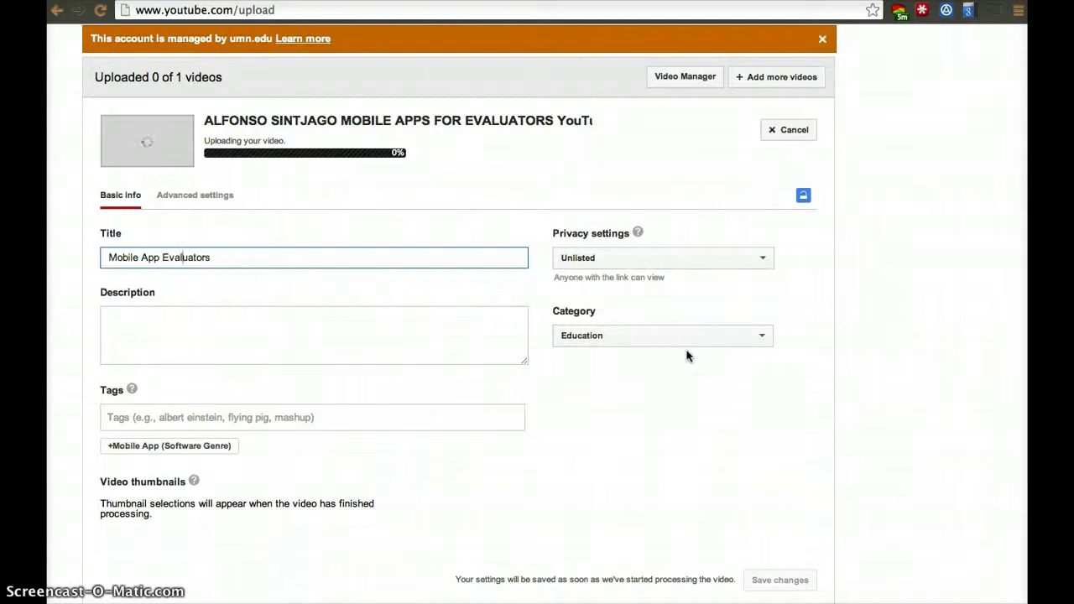
scroll(686, 355, "up", 1)
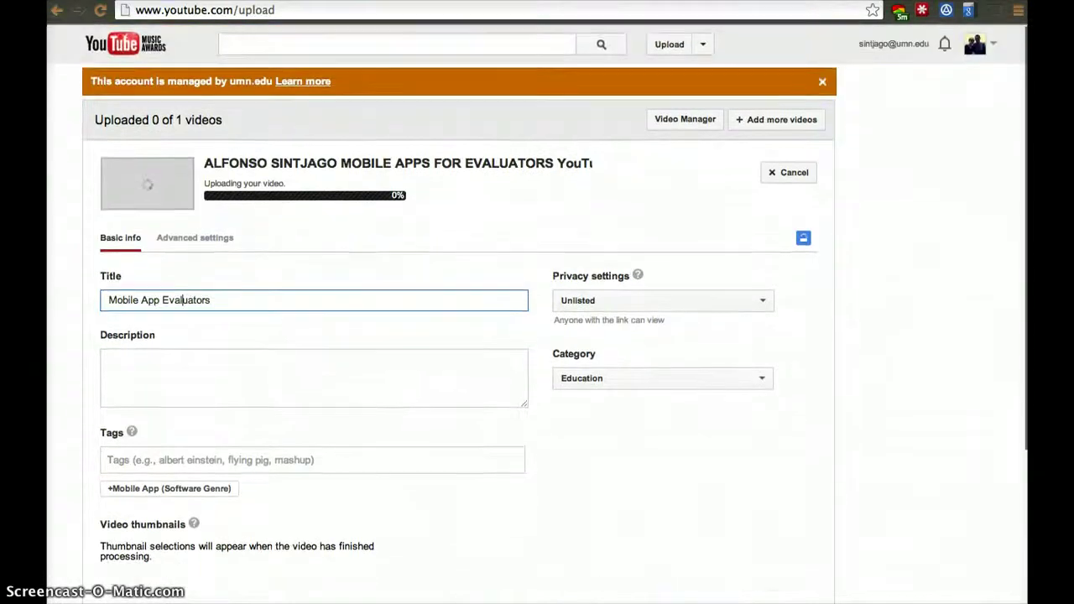
left_click(693, 122)
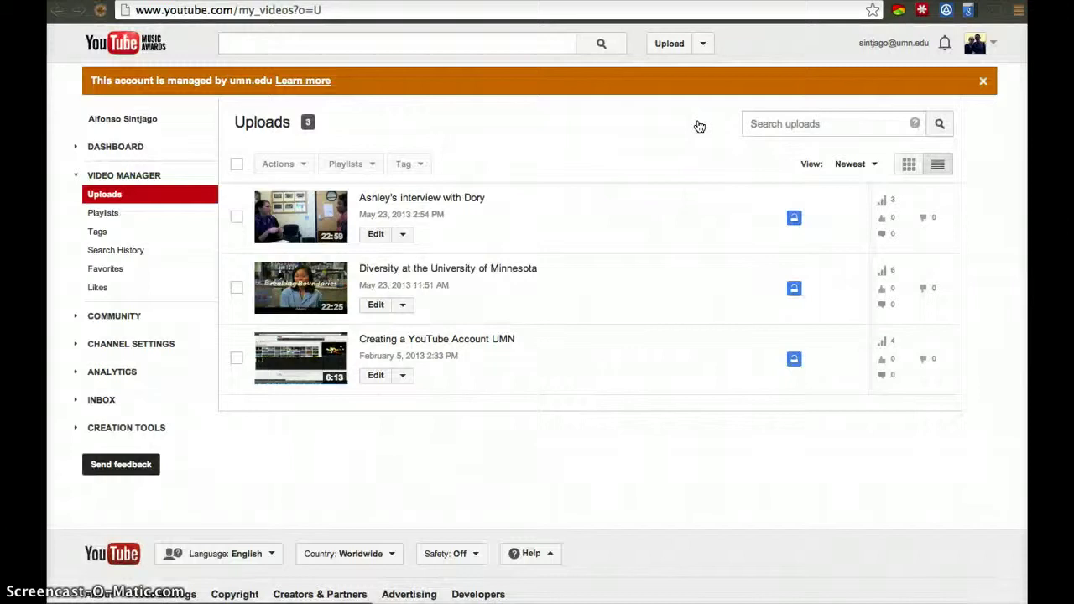